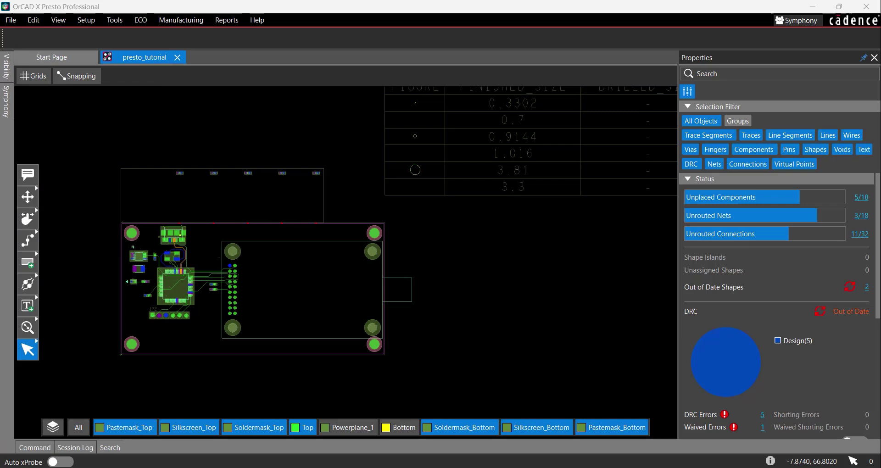
# - List the unplaced components and select capacitors C4 to C8 for placement
pyautogui.click(861, 196)
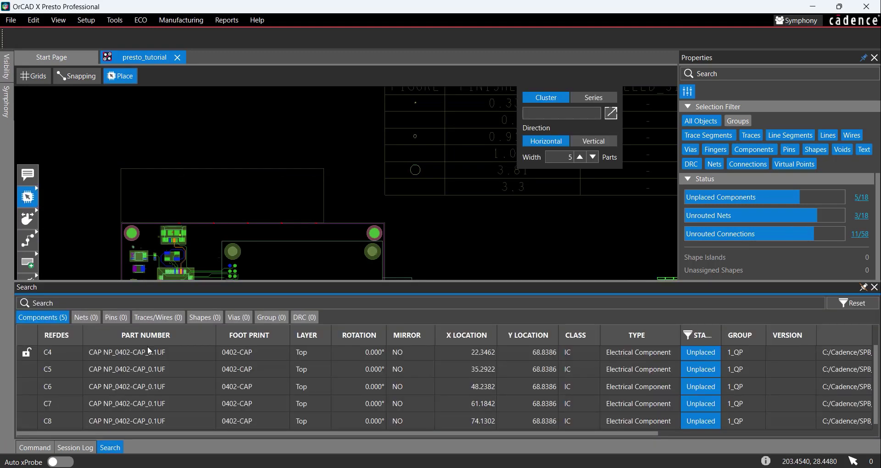
pyautogui.moveTo(168, 352); pyautogui.dragTo(177, 426)
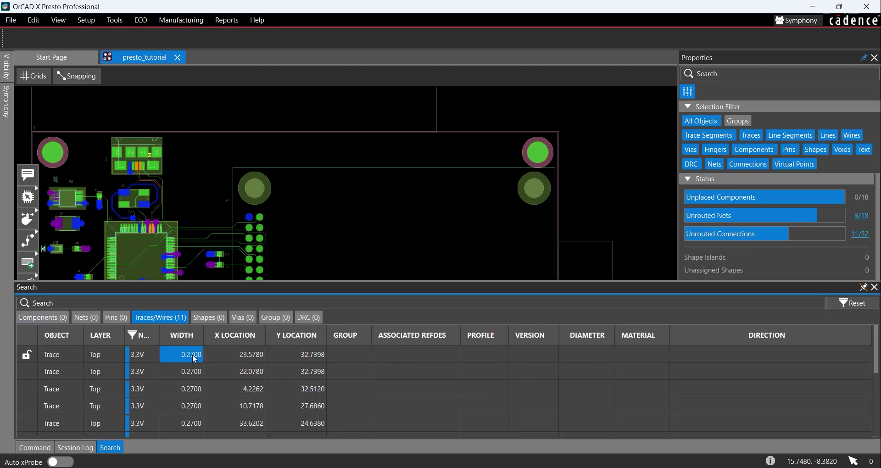
# - Set the width of all the listed 3.3V traces together to 0.381 mm
pyautogui.moveTo(192, 354); pyautogui.dragTo(186, 427)
pyautogui.rightClick(189, 428)
pyautogui.click(229, 458)
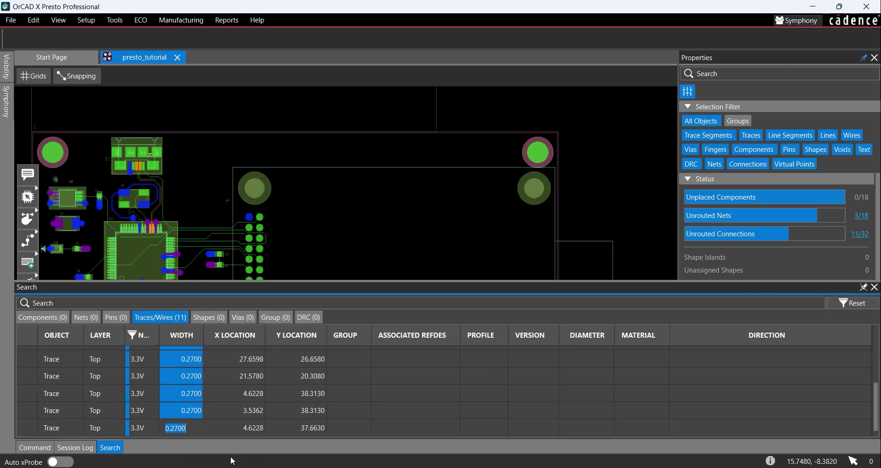
pyautogui.write('0.381')
pyautogui.press('Return')
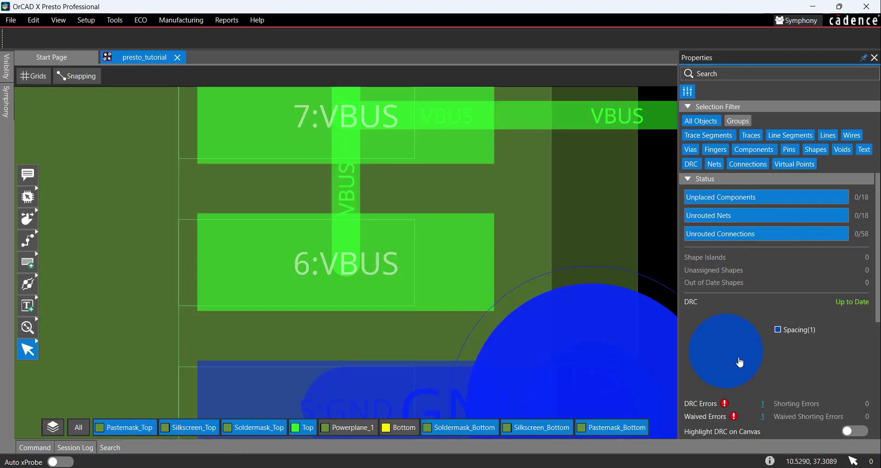
# - List the DRC spacing error from the status chart and locate it on the board
pyautogui.click(738, 361)
pyautogui.click(243, 354)
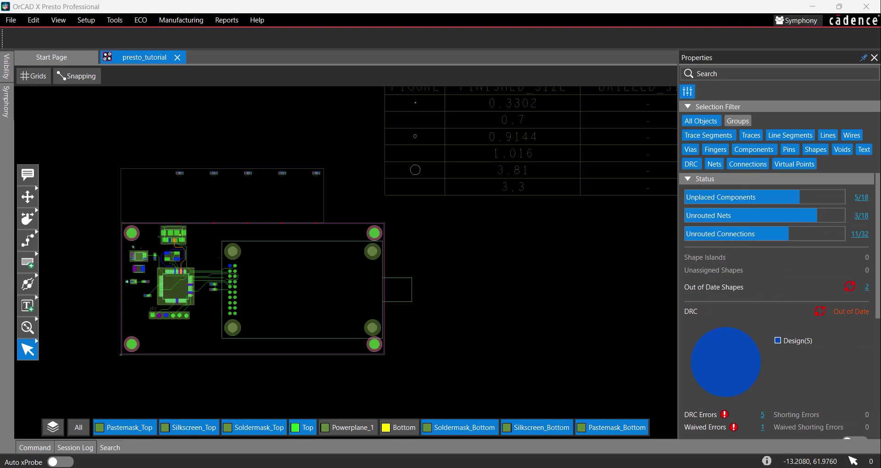
# - Start placing components and filter the component list to those whose state is Unplaced
pyautogui.click(33, 205)
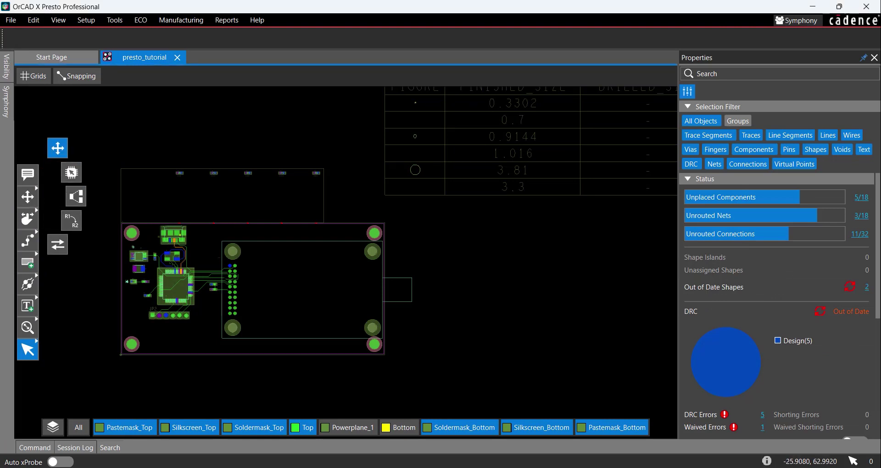
pyautogui.click(71, 174)
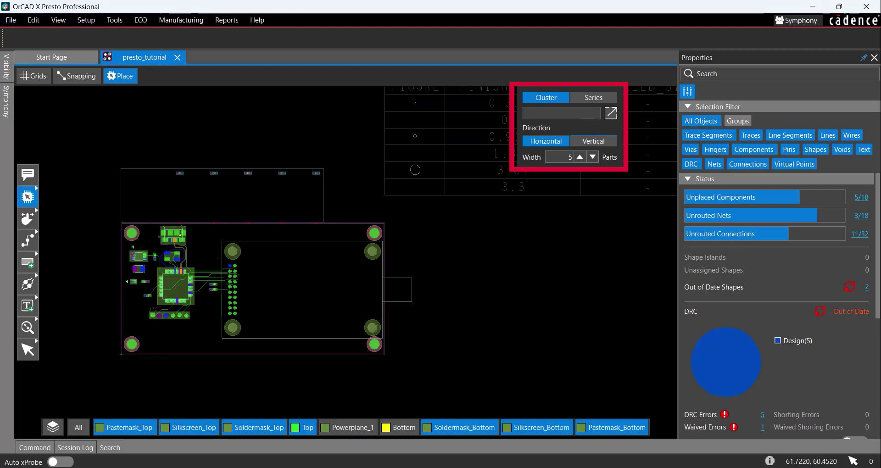
pyautogui.click(613, 114)
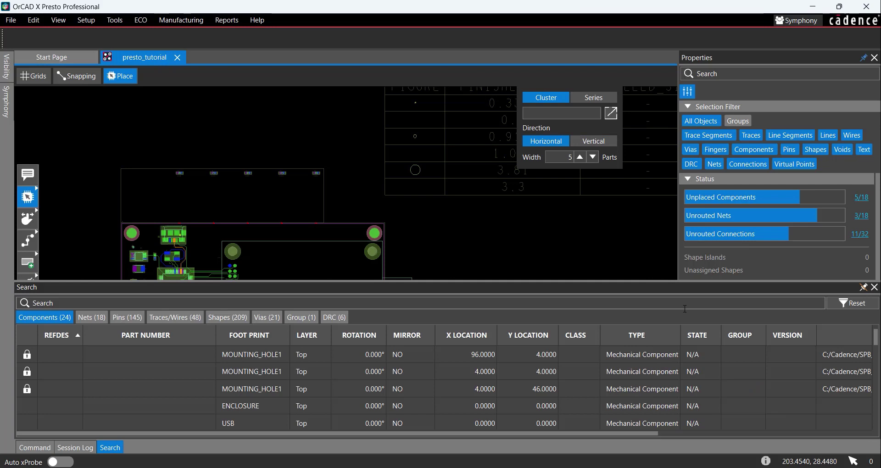
pyautogui.click(693, 337)
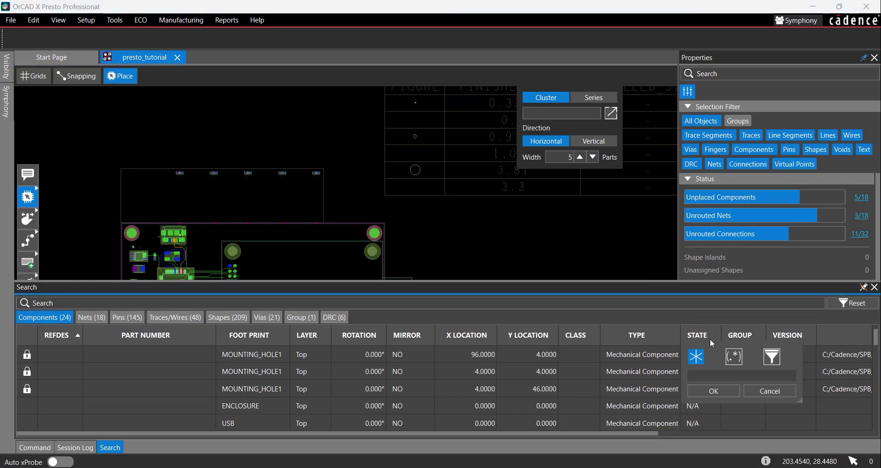
pyautogui.click(773, 357)
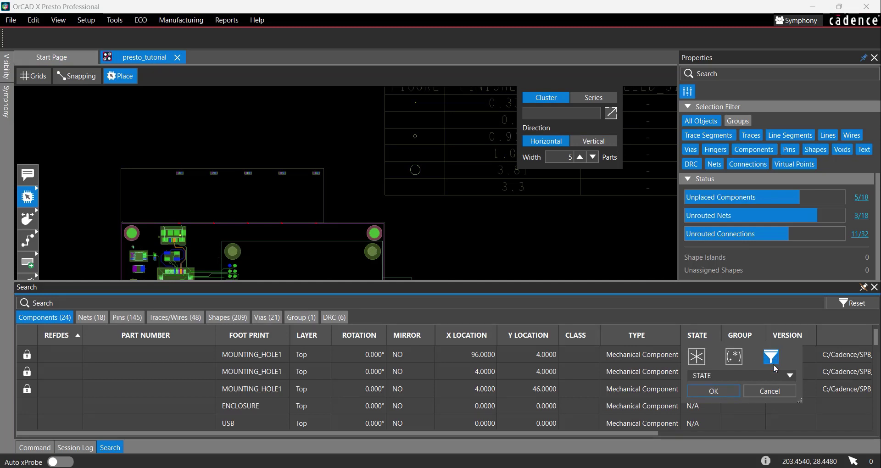
pyautogui.click(773, 375)
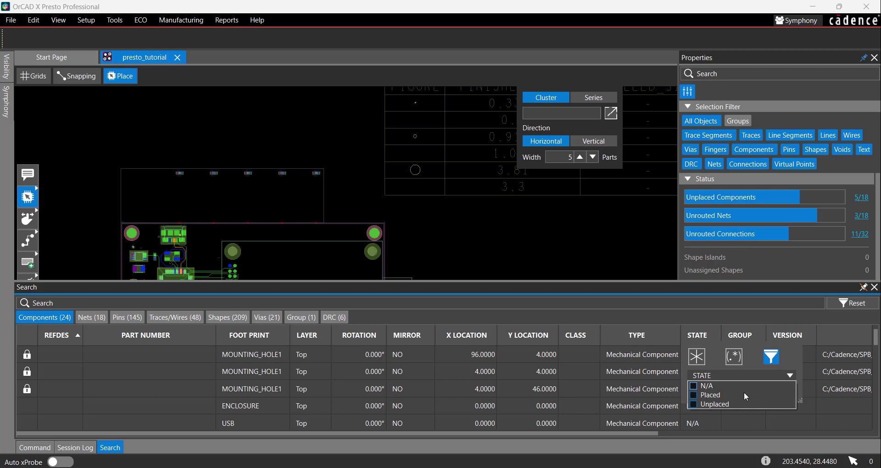
pyautogui.click(694, 404)
pyautogui.click(753, 353)
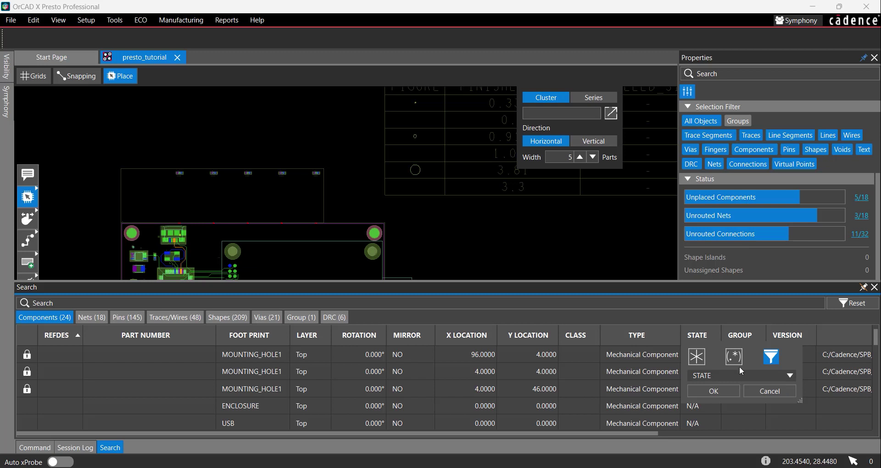
pyautogui.click(728, 391)
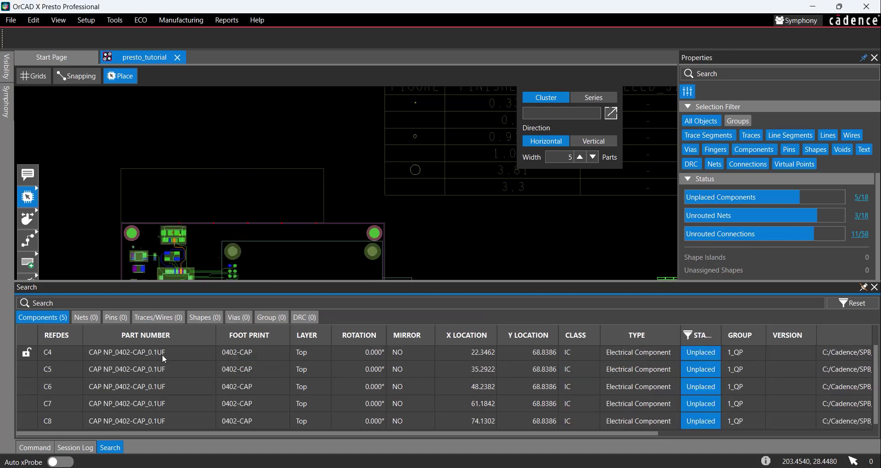
# - Place capacitors C4 to C8 as a vertical cluster between the JP2 header and the two-row connector
pyautogui.moveTo(169, 352); pyautogui.dragTo(177, 427)
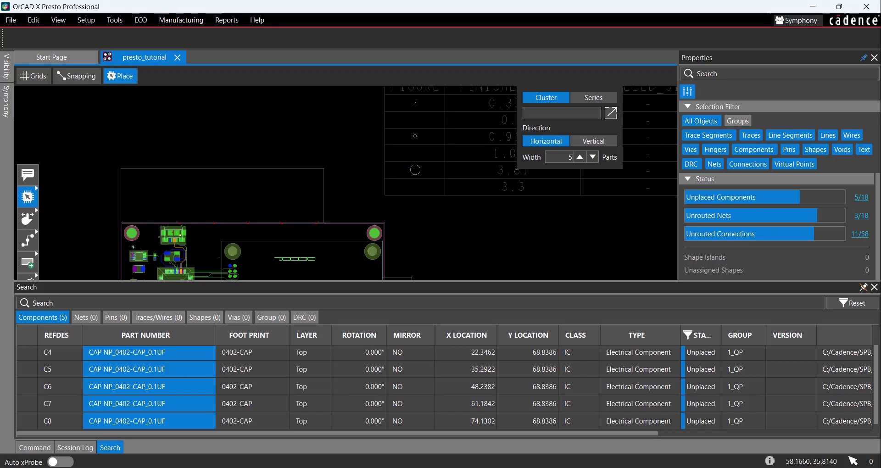
pyautogui.click(593, 141)
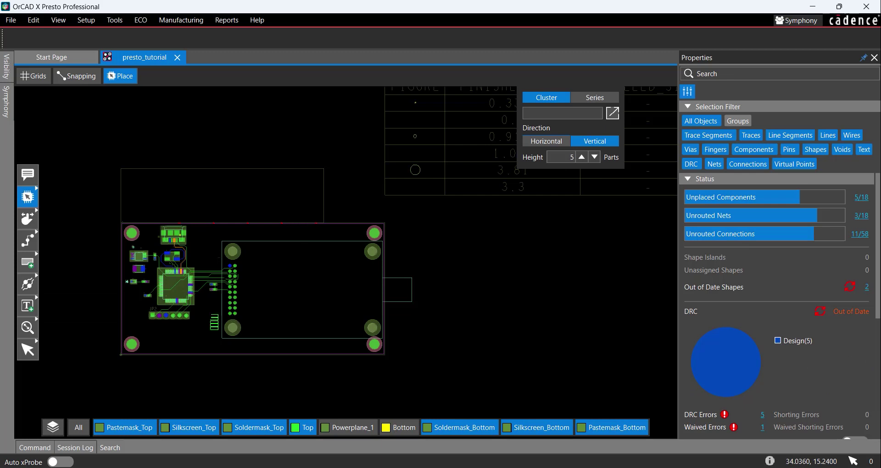
pyautogui.scroll(2, 212, 318)
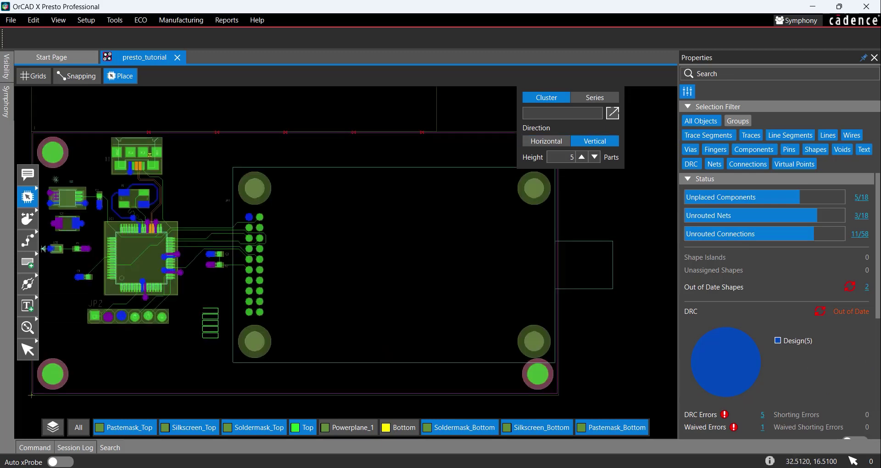
pyautogui.click(205, 323)
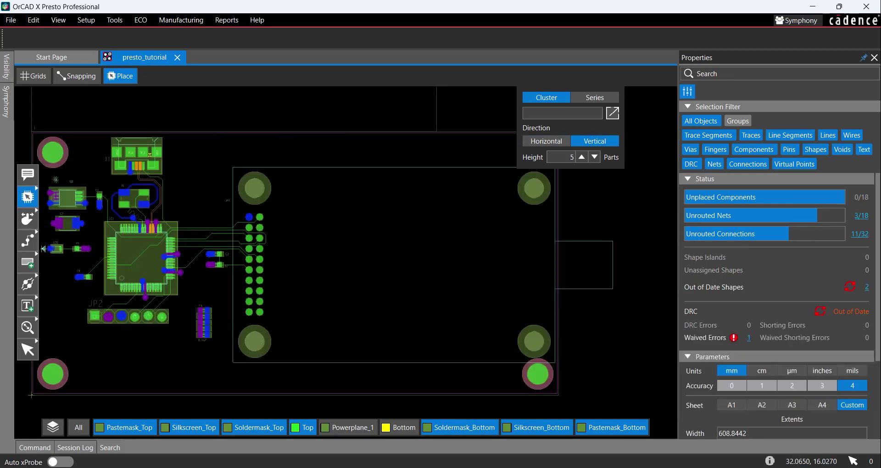
pyautogui.press('Escape')
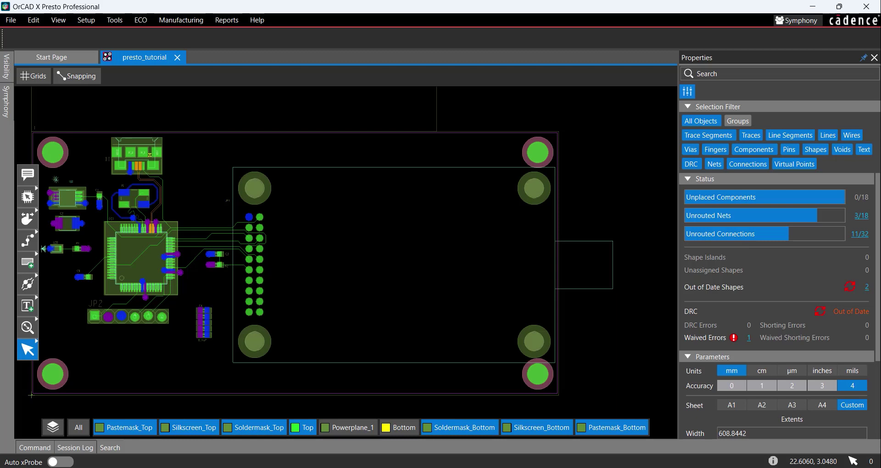
# - Reset the search filters, search the design for USB, and lock the USB-MICROB connector X1
pyautogui.click(115, 450)
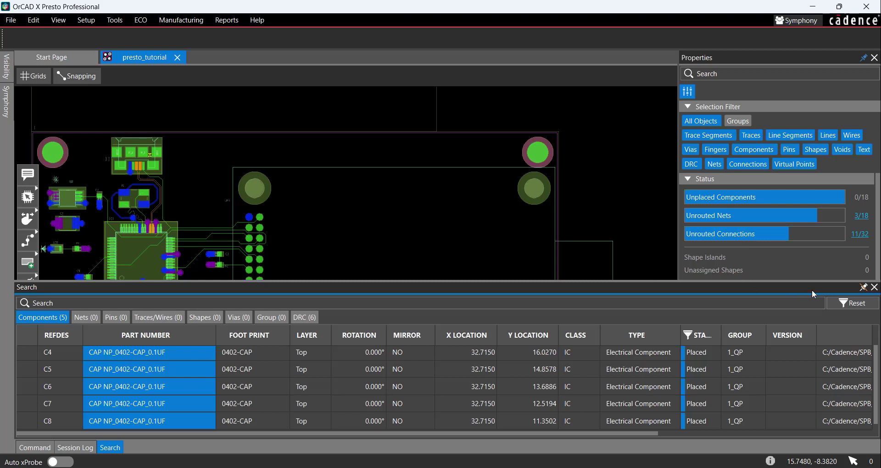
pyautogui.click(849, 303)
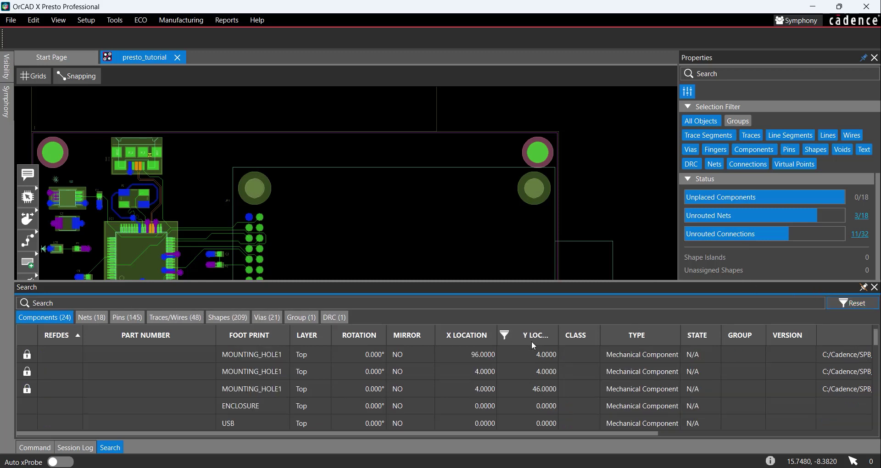
pyautogui.click(457, 305)
pyautogui.write('USB')
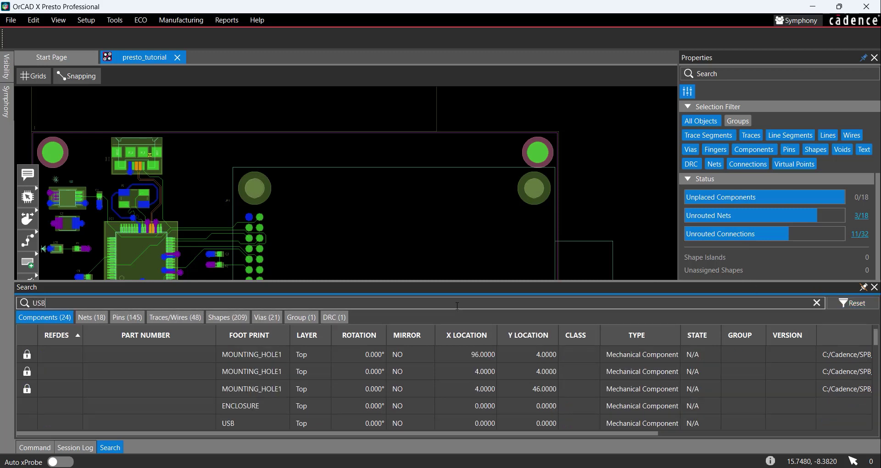
pyautogui.press('Return')
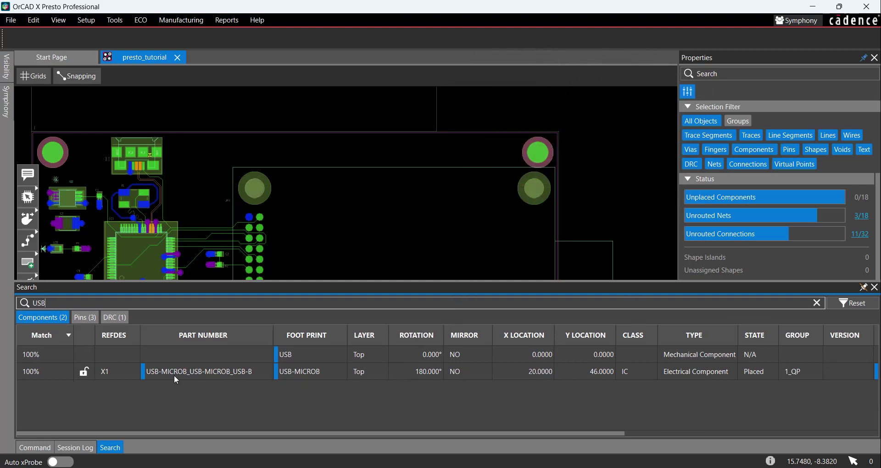
pyautogui.click(79, 373)
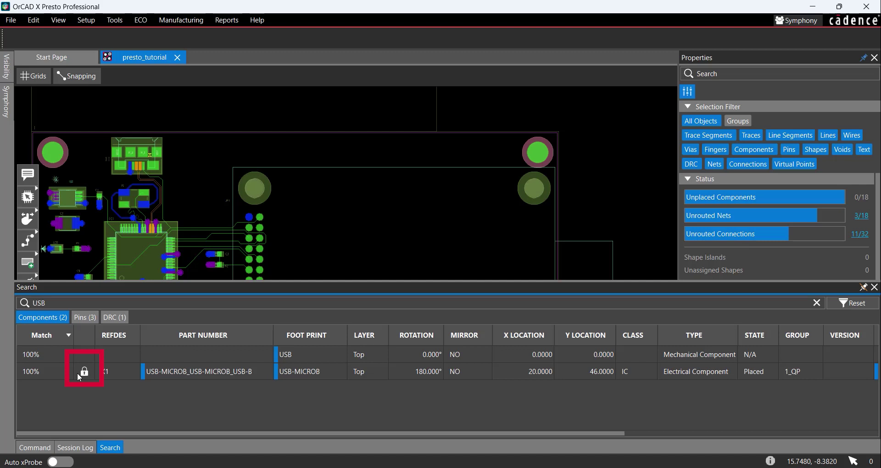
# - Clear the USB search and filter the list of traces and wires to the 3.3V net
pyautogui.click(88, 299)
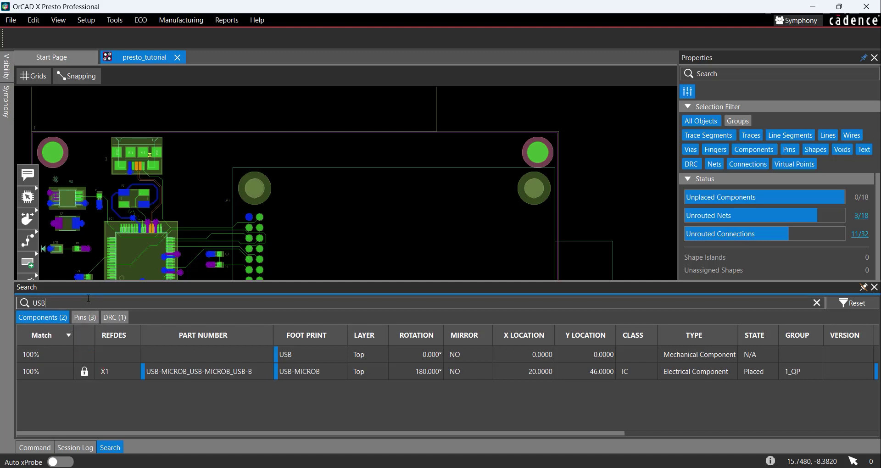
pyautogui.press('BackSpace')
pyautogui.press('BackSpace')
pyautogui.press('BackSpace')
pyautogui.press('Return')
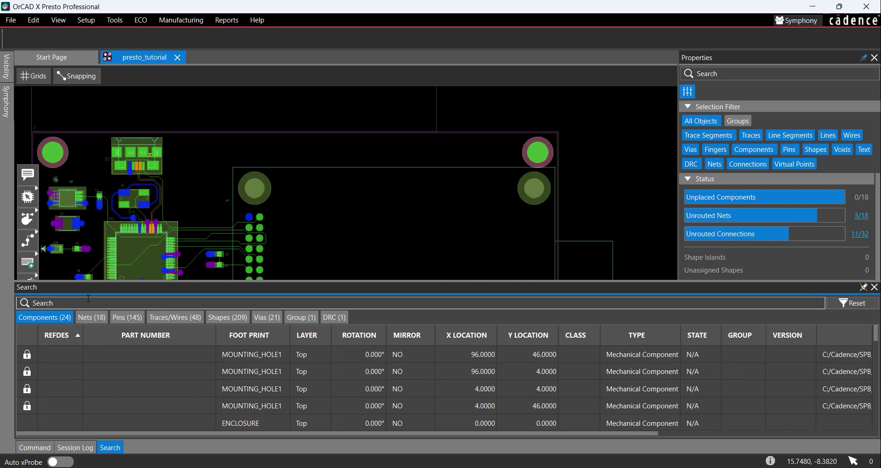
pyautogui.click(176, 318)
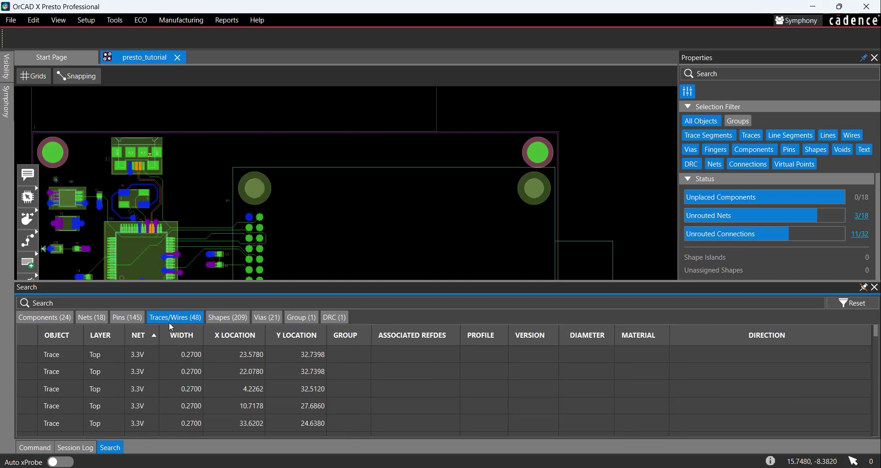
pyautogui.click(135, 338)
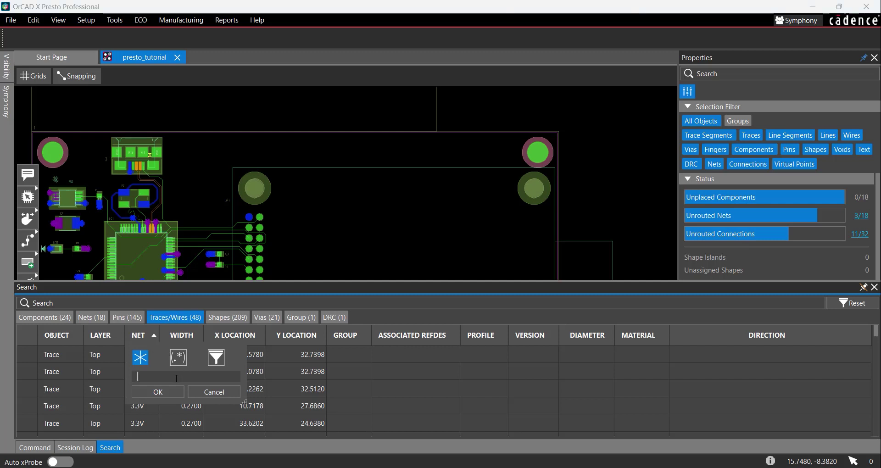
pyautogui.write('3.3V')
pyautogui.click(163, 391)
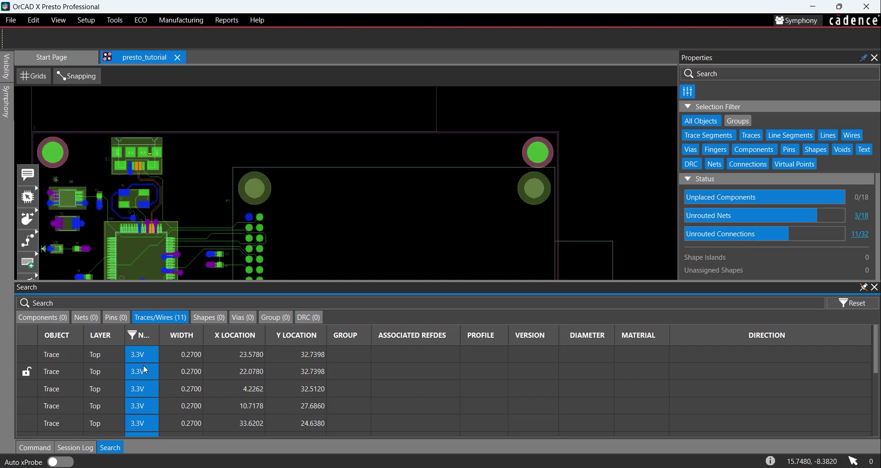
# - Set the width of all filtered 3.3V traces to 0.381 mm and reset the filter
pyautogui.moveTo(194, 354); pyautogui.dragTo(192, 450)
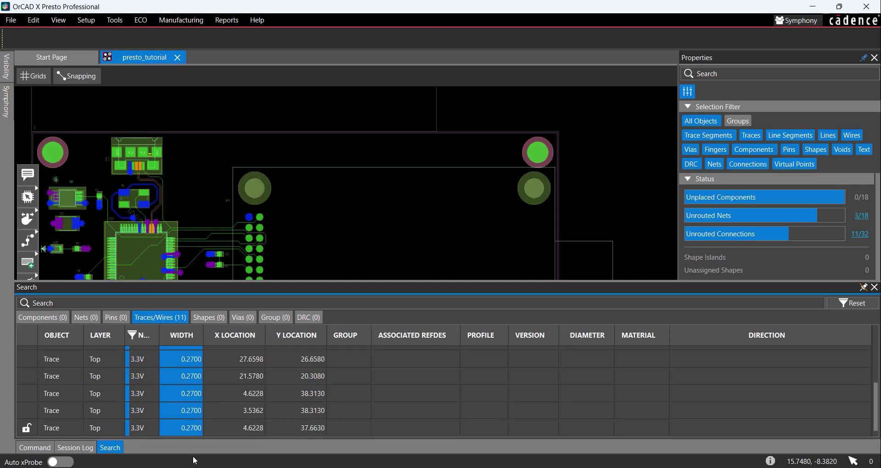
pyautogui.rightClick(187, 429)
pyautogui.click(232, 458)
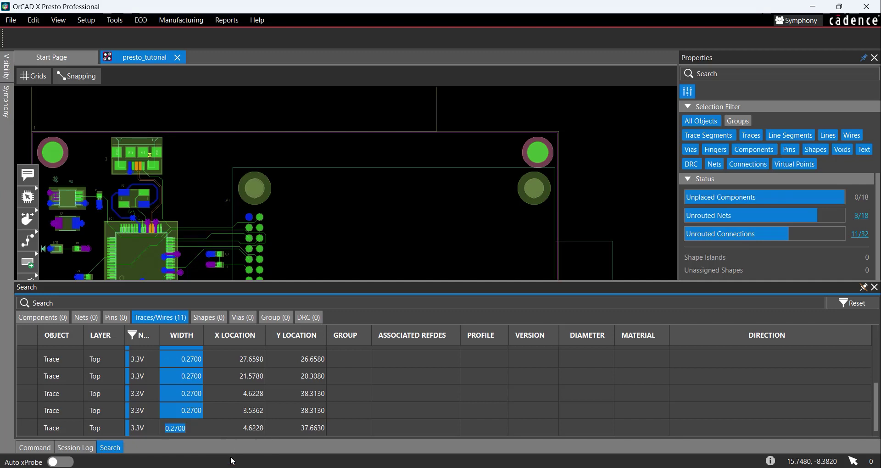
pyautogui.write('0.381')
pyautogui.press('Return')
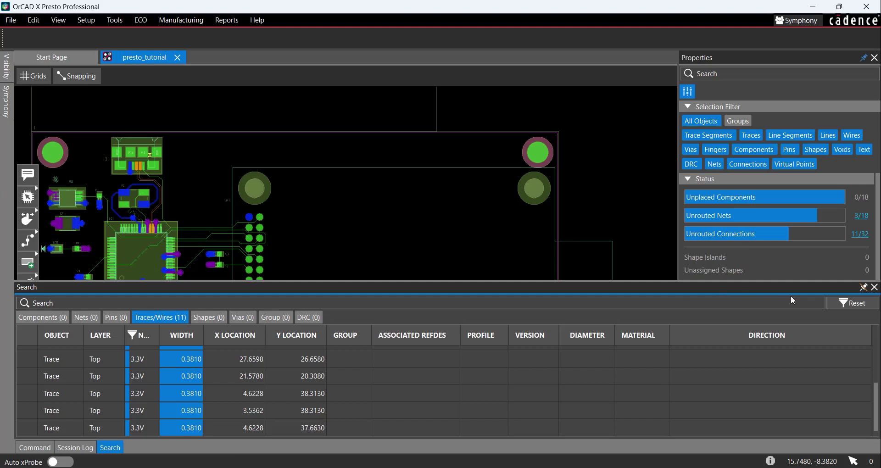
pyautogui.click(848, 308)
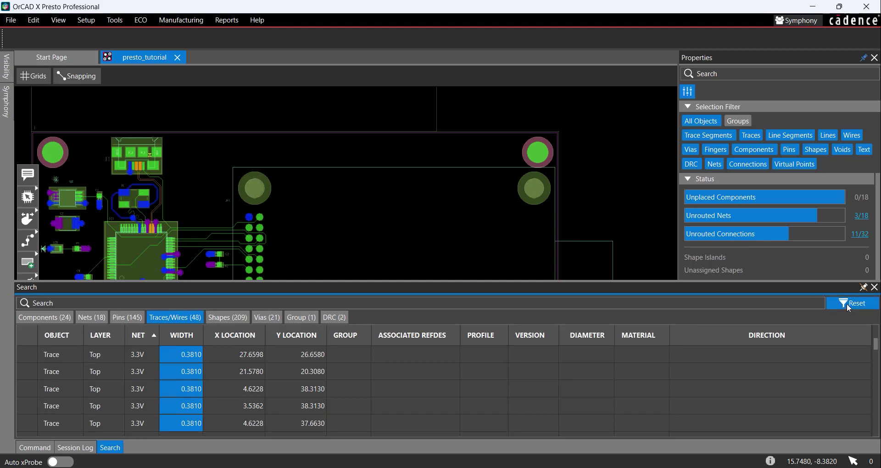
# - List the pins with unrouted connections and locate pin C4.1 on the board
pyautogui.click(867, 237)
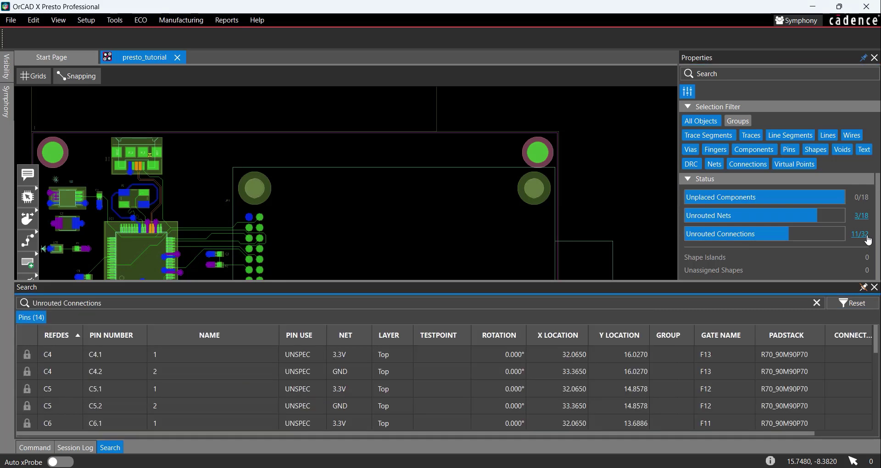
pyautogui.click(111, 353)
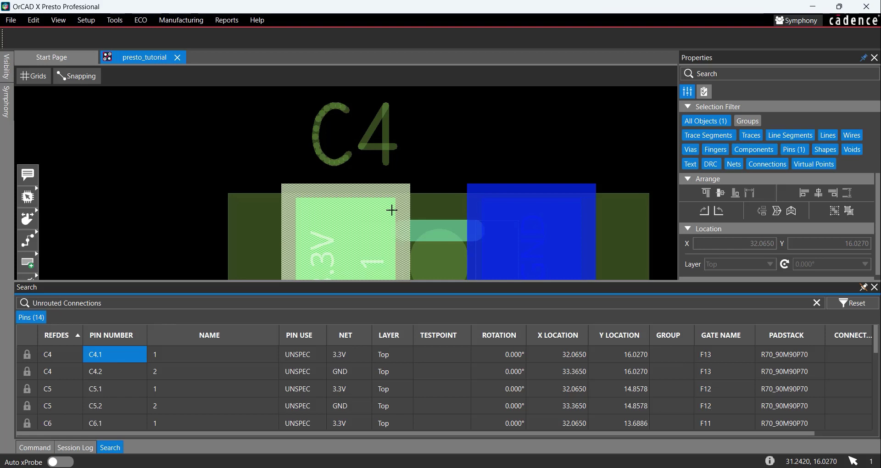
pyautogui.scroll(-2, 511, 188)
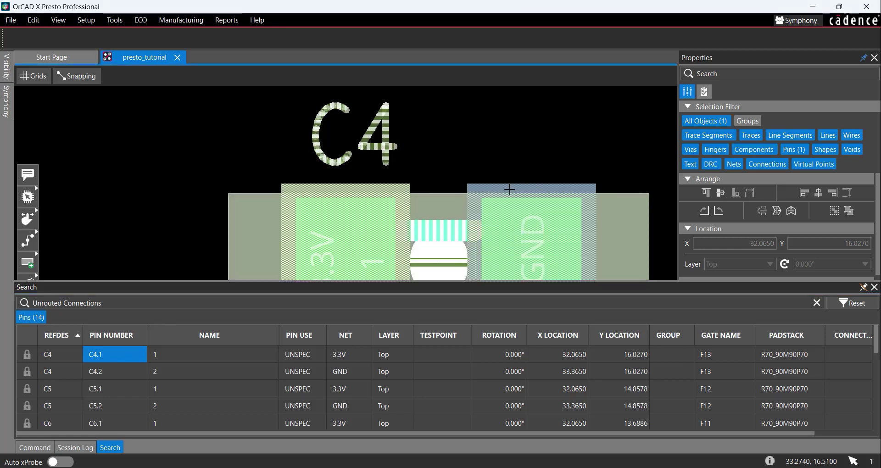
# - Deselect pin C4.1 and set up the Fanout command with the Linear style in the Out direction
pyautogui.scroll(-3, 484, 185)
pyautogui.scroll(-1, 484, 184)
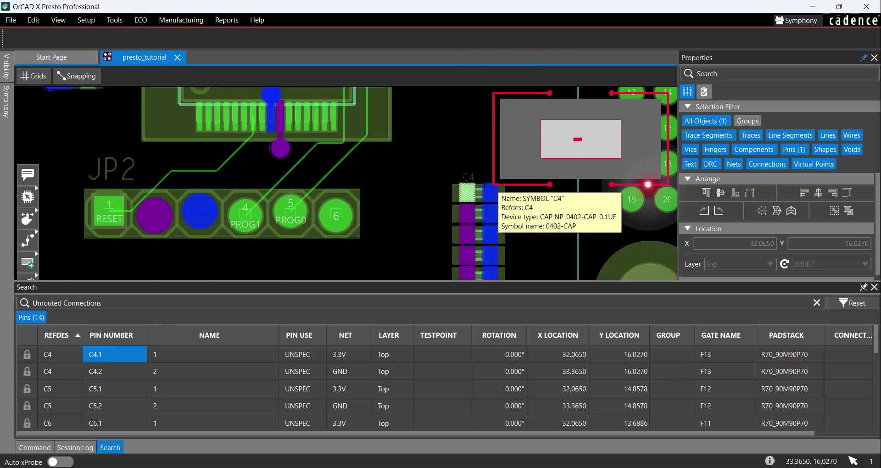
pyautogui.scroll(-1, 483, 183)
pyautogui.moveTo(483, 181); pyautogui.dragTo(303, 169, button='middle')
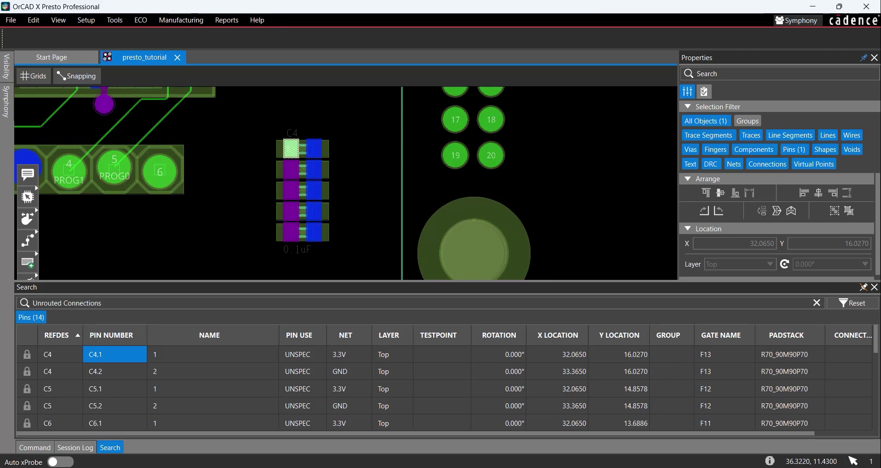
pyautogui.press('Escape')
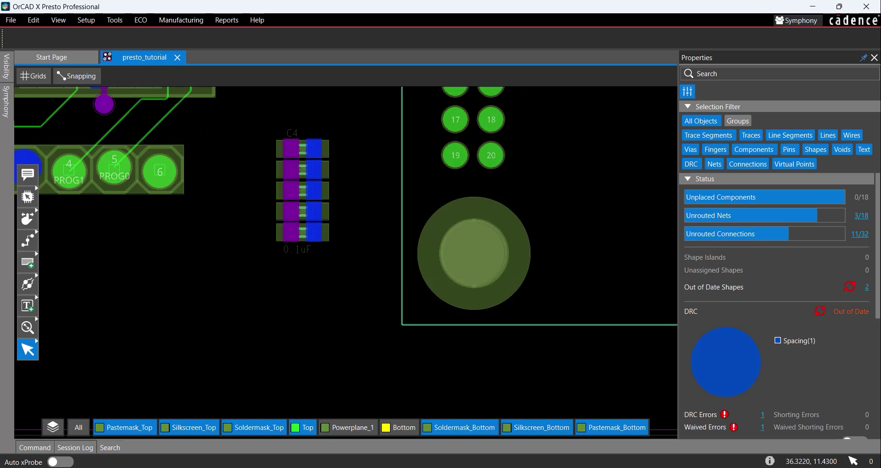
pyautogui.click(27, 240)
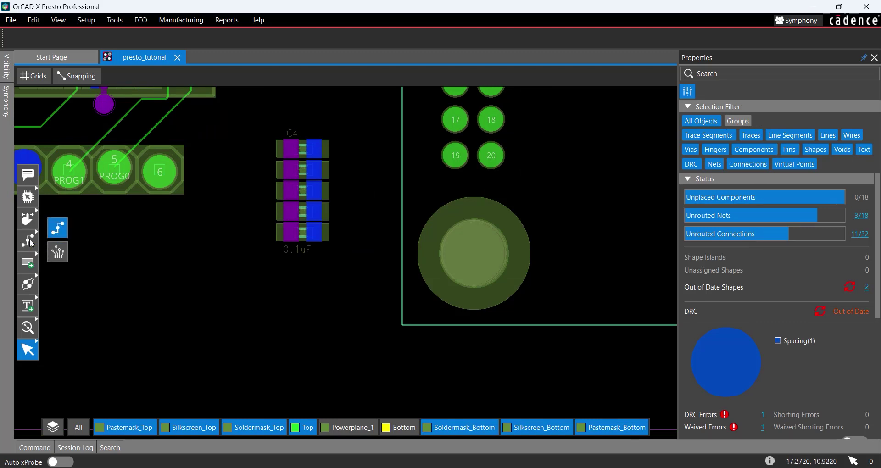
pyautogui.click(57, 254)
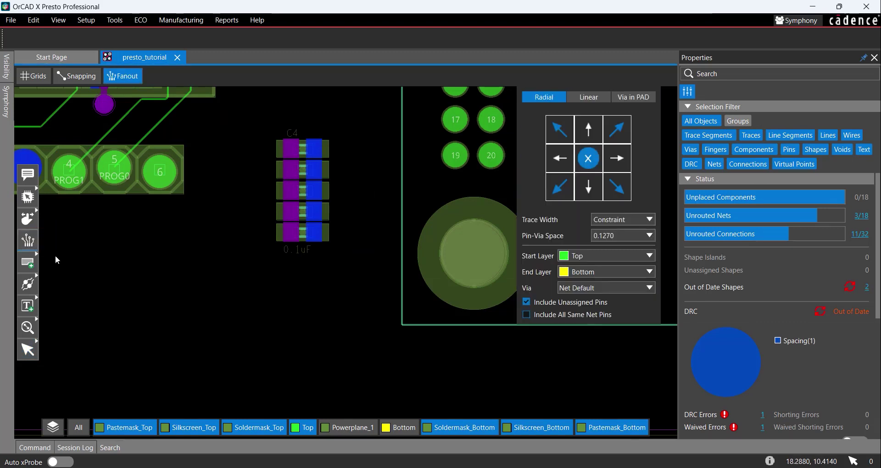
pyautogui.click(600, 98)
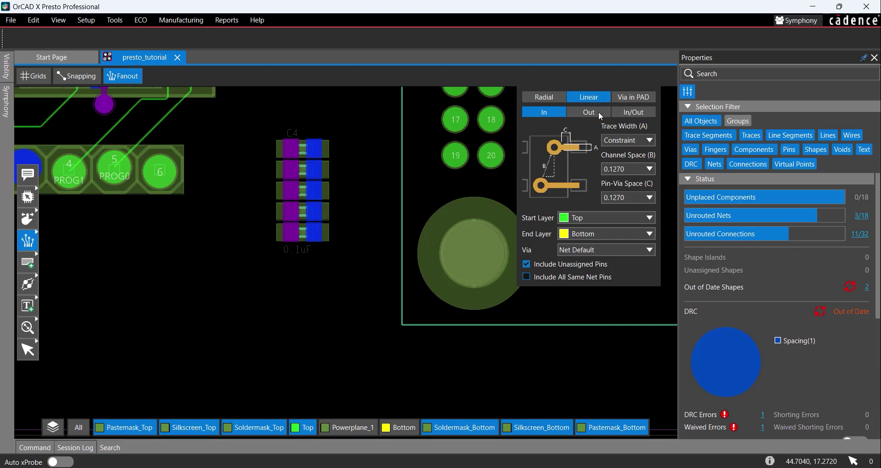
pyautogui.click(598, 112)
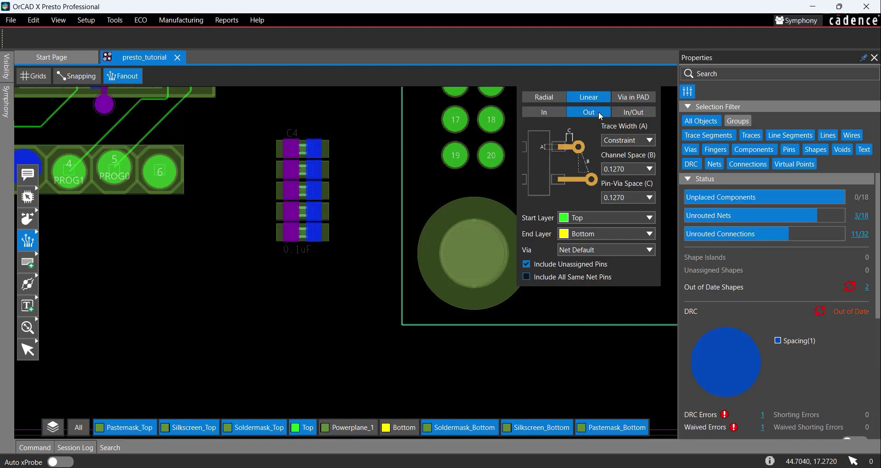
# - Add fanouts to the five stacked 0.1uF capacitors C4 to C8
pyautogui.click(320, 146)
pyautogui.moveTo(319, 147); pyautogui.dragTo(318, 176)
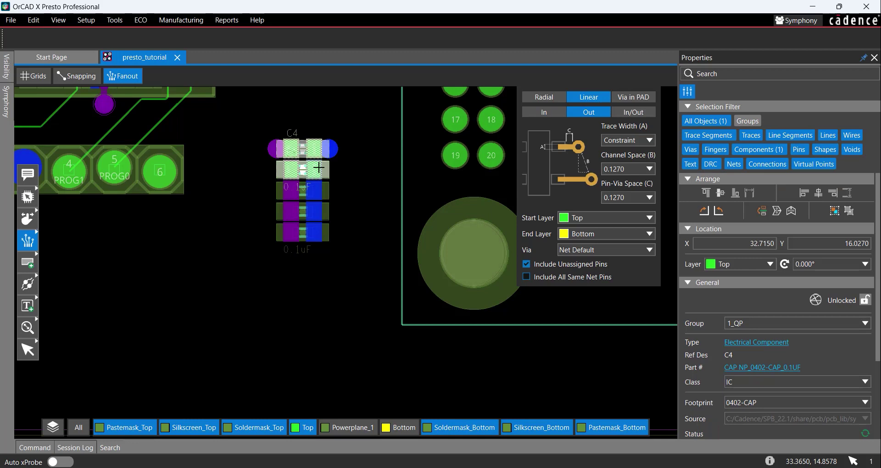
pyautogui.click(318, 191)
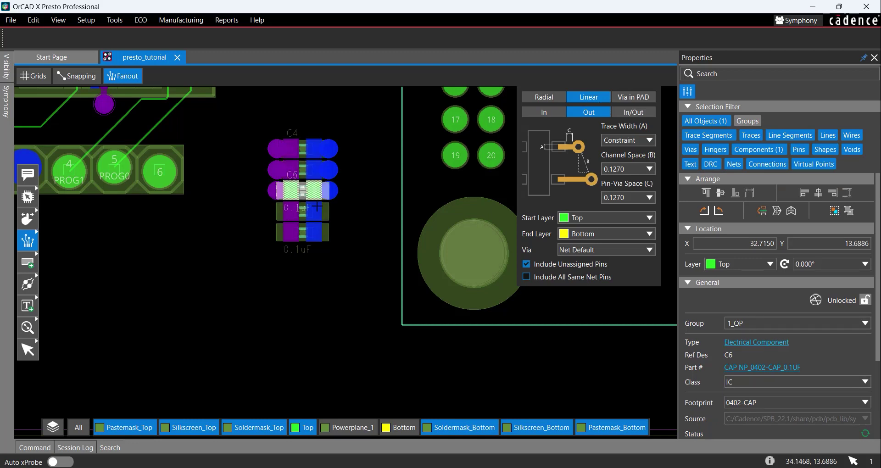
pyautogui.click(317, 213)
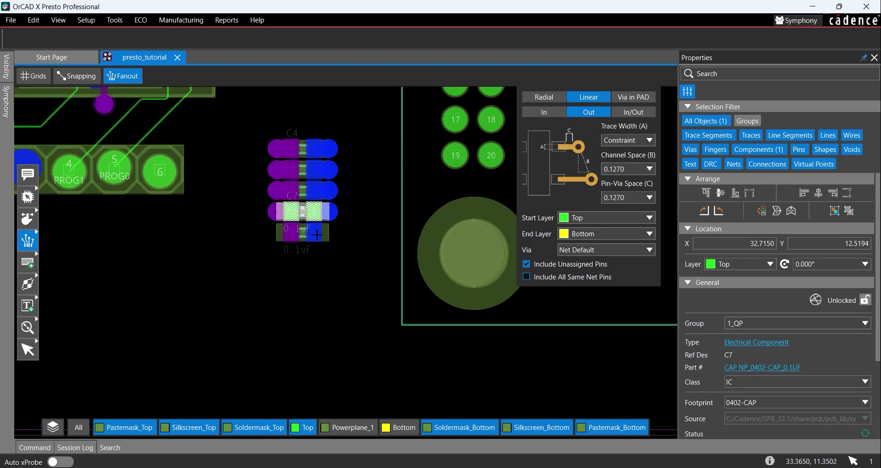
pyautogui.click(317, 234)
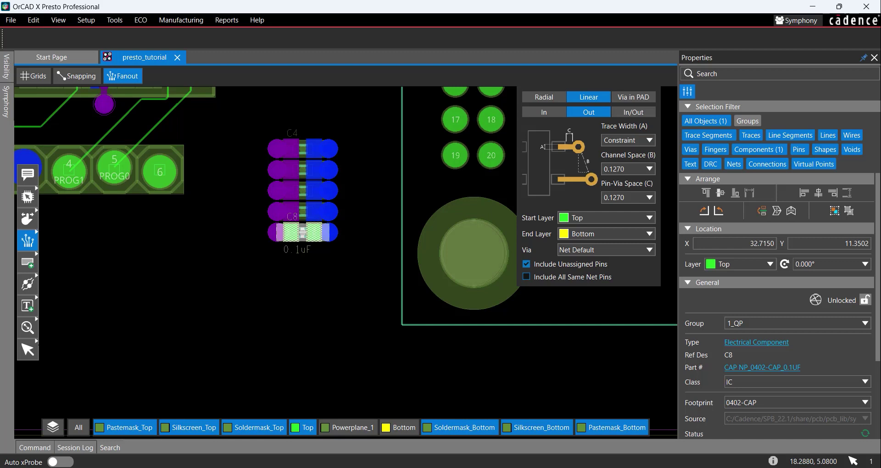
pyautogui.click(31, 350)
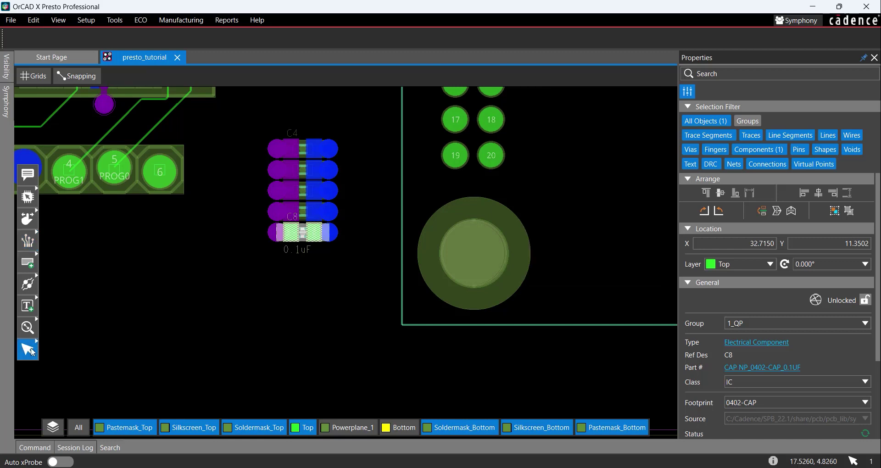
pyautogui.click(211, 314)
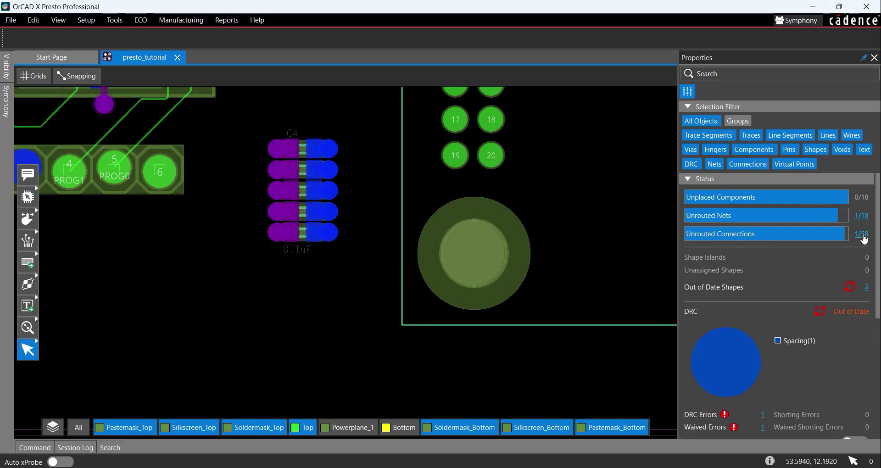
# - Locate the remaining unrouted pin U1.6 and route a VBUS trace from pin 7 to pin 6 of U1
pyautogui.click(861, 235)
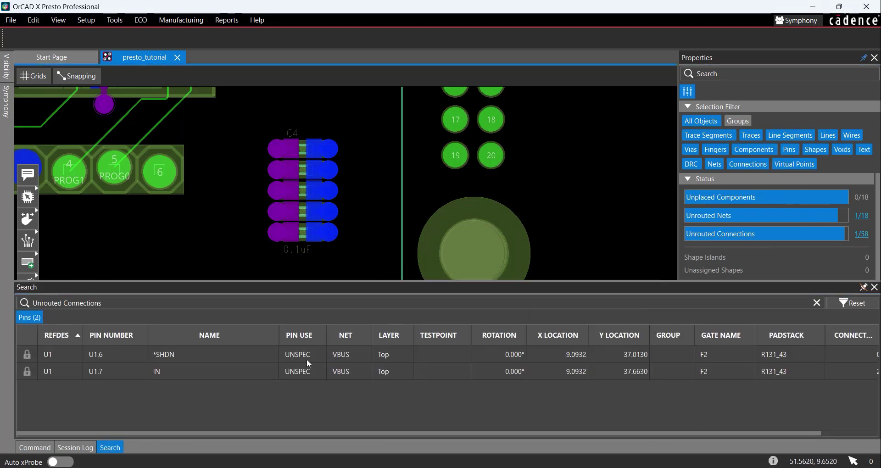
pyautogui.click(136, 354)
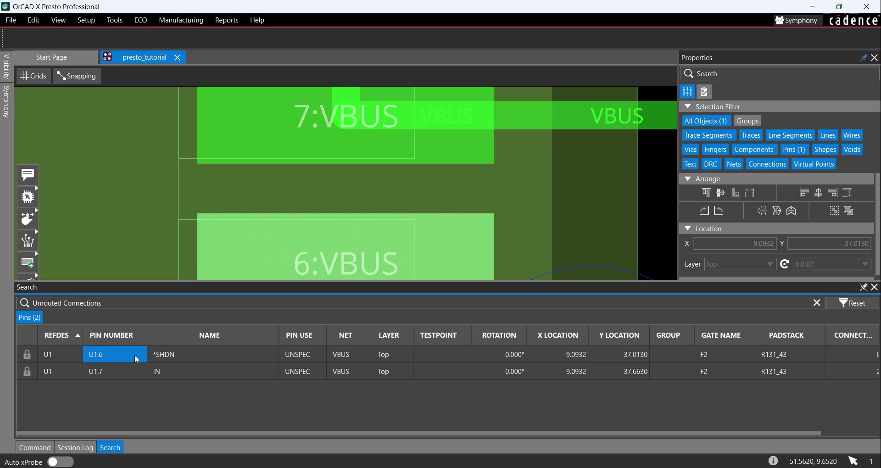
pyautogui.click(25, 244)
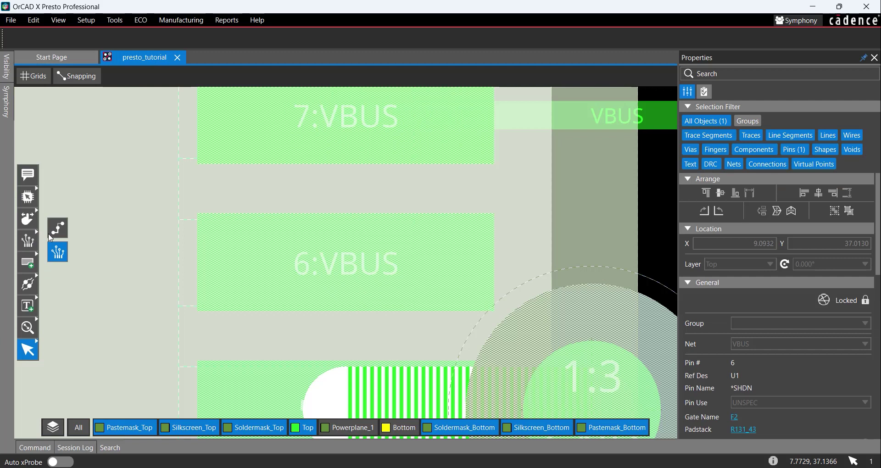
pyautogui.click(53, 233)
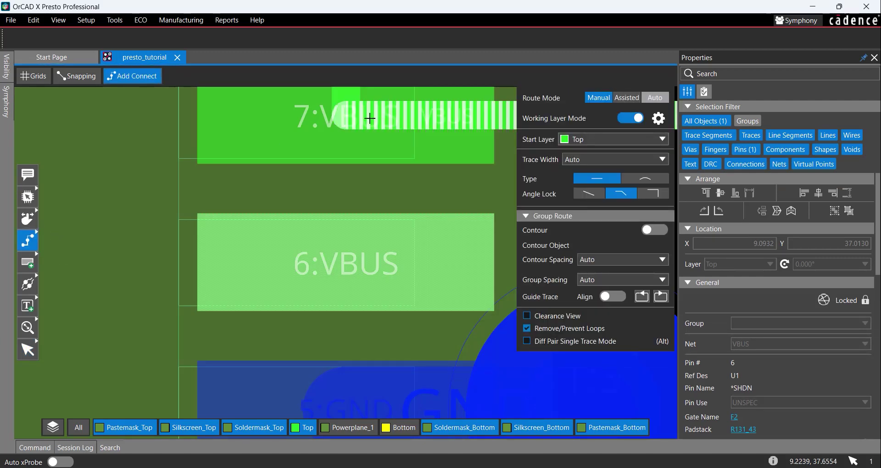
pyautogui.click(347, 119)
pyautogui.click(347, 260)
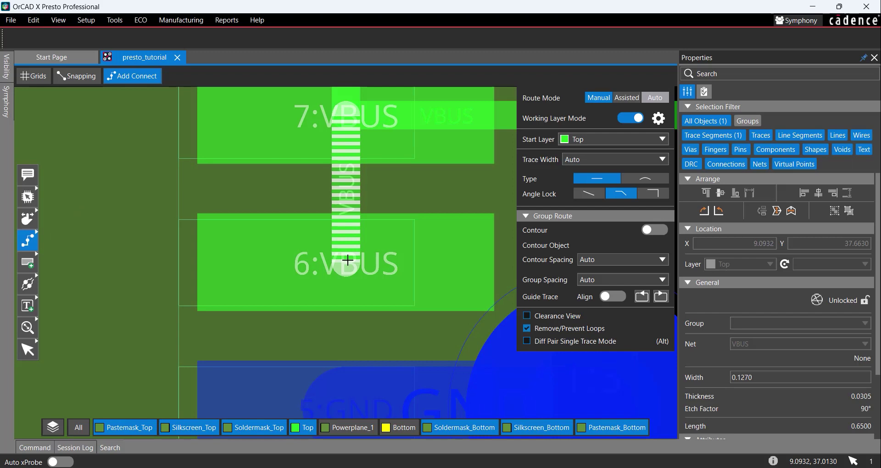
pyautogui.click(29, 349)
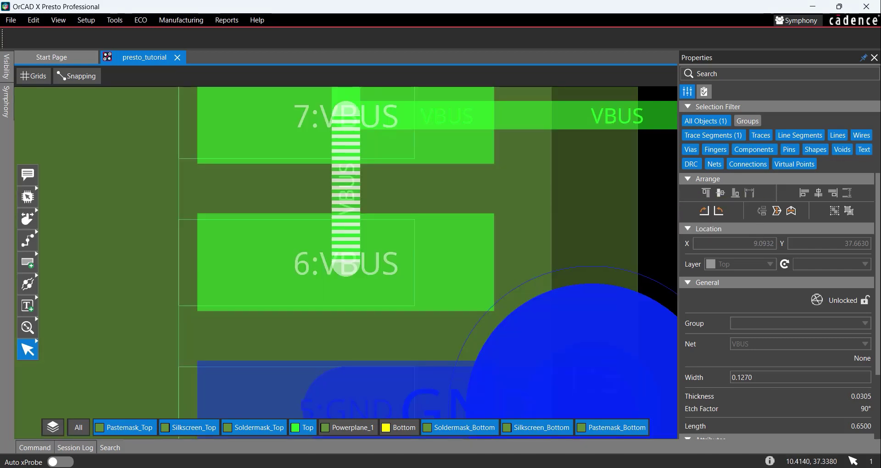
pyautogui.click(627, 188)
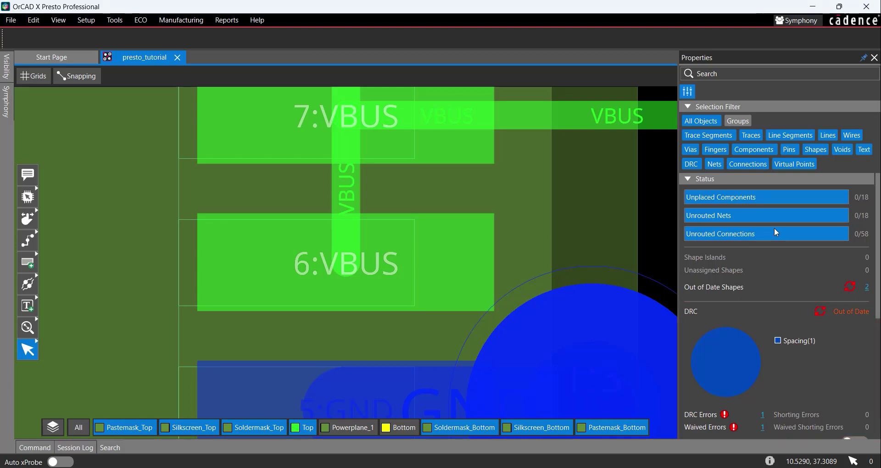
# - Update the out-of-date shapes and locate the Line to Line Spacing DRC error on the board
pyautogui.click(849, 287)
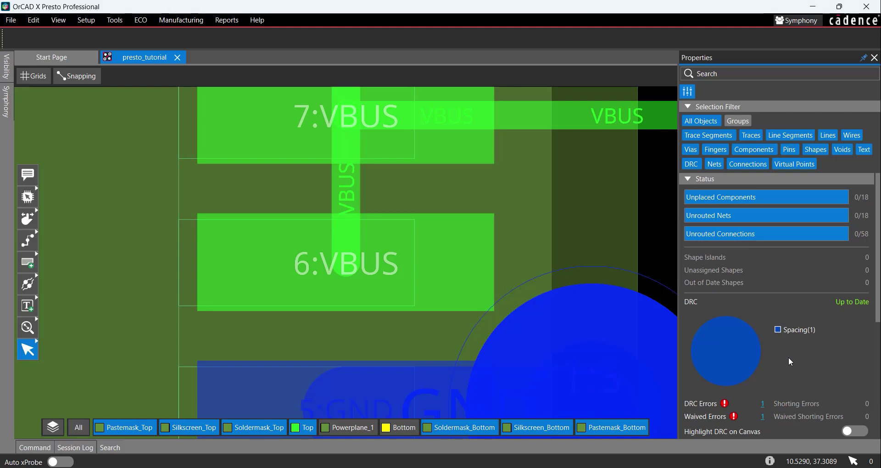
pyautogui.click(740, 362)
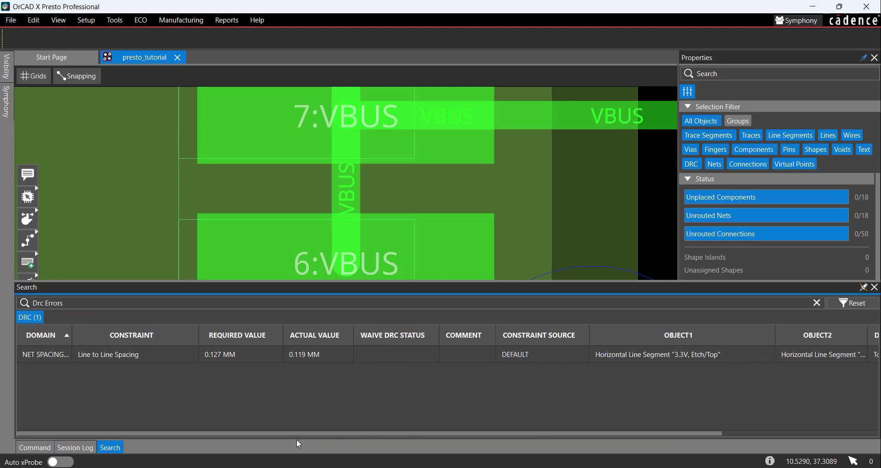
pyautogui.click(241, 353)
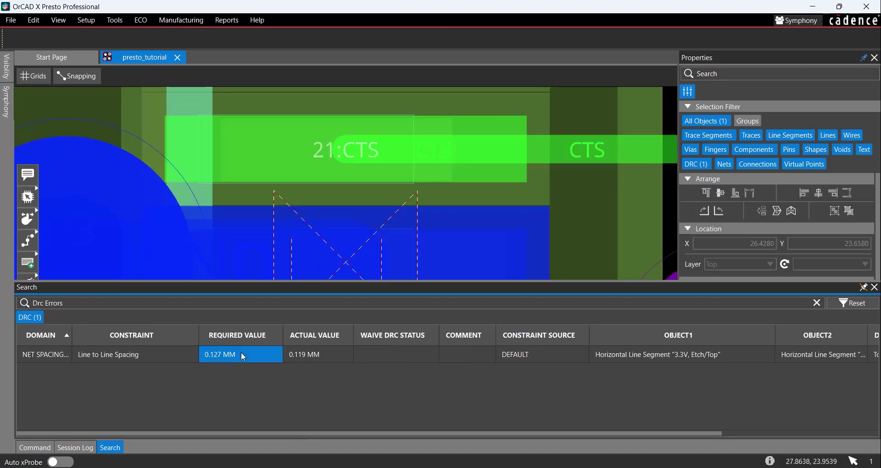
pyautogui.scroll(-2, 357, 251)
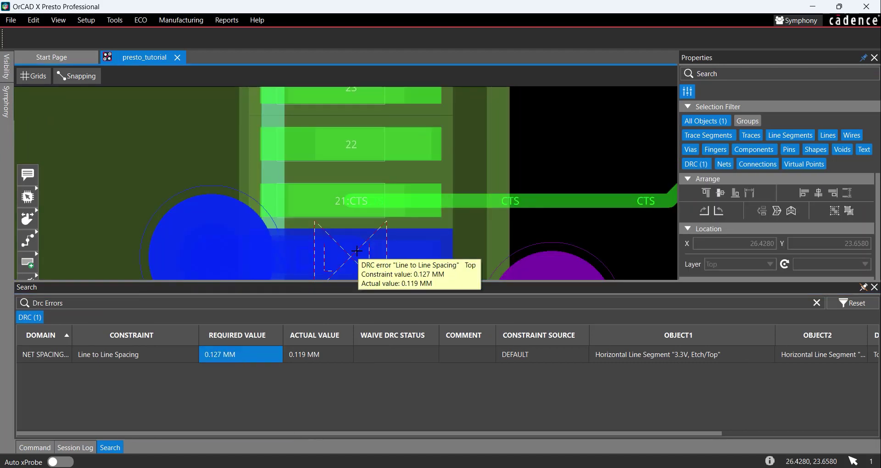
pyautogui.scroll(-2, 357, 250)
pyautogui.scroll(1, 357, 251)
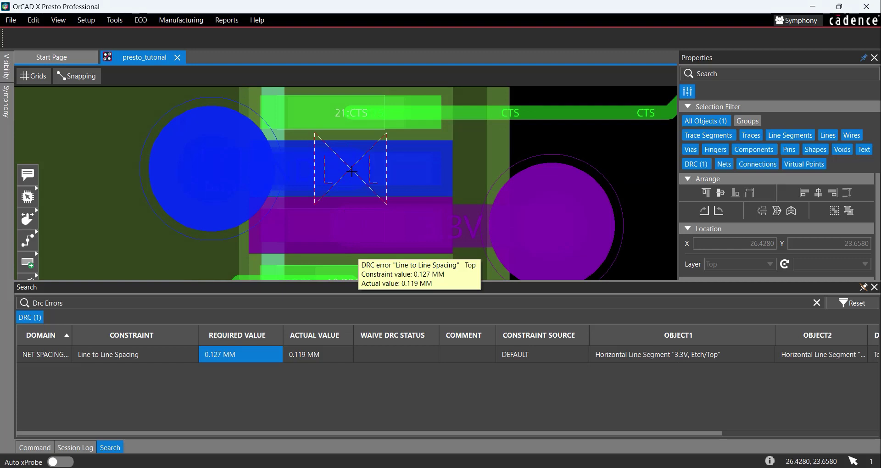
# - Set the width of the GND trace segment at the spacing error to 0.28 mm
pyautogui.click(300, 175)
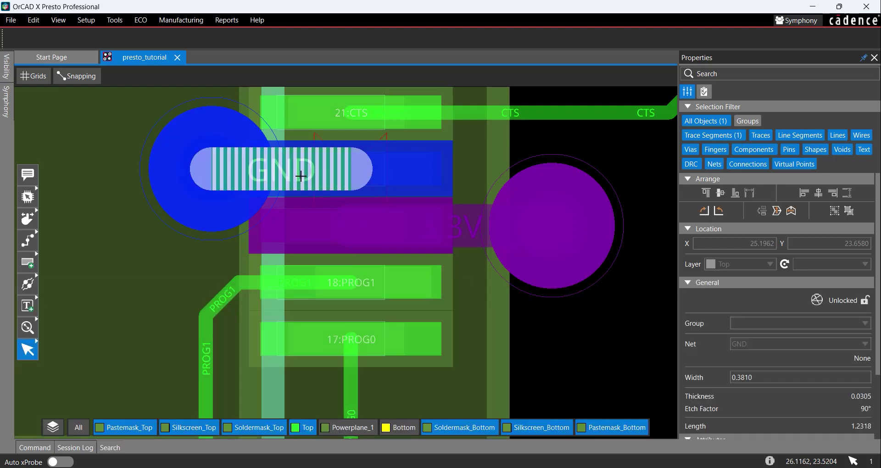
pyautogui.moveTo(735, 377); pyautogui.dragTo(767, 375)
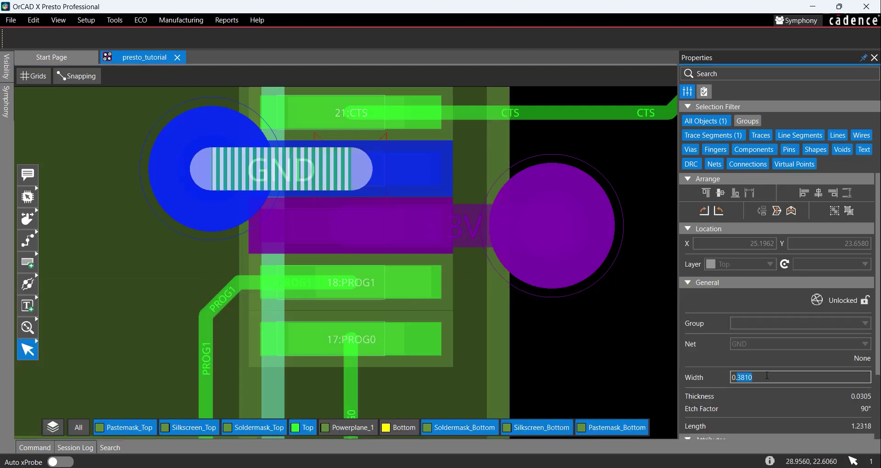
pyautogui.write('.28')
pyautogui.press('Return')
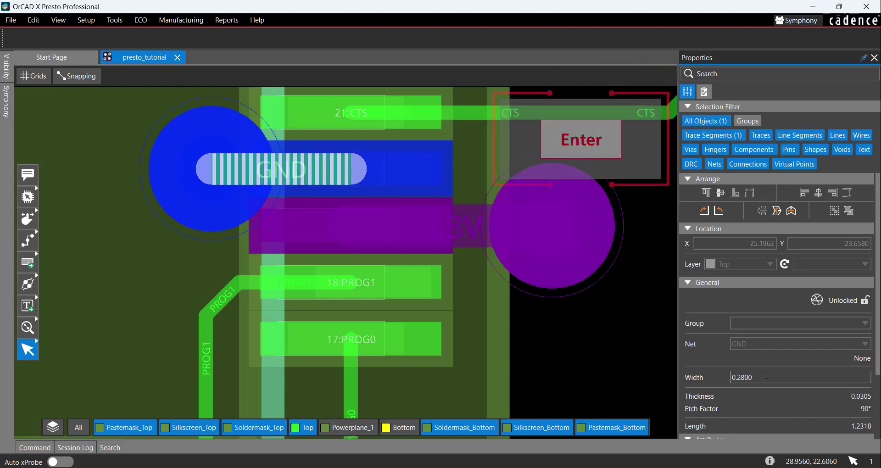
pyautogui.press('Escape')
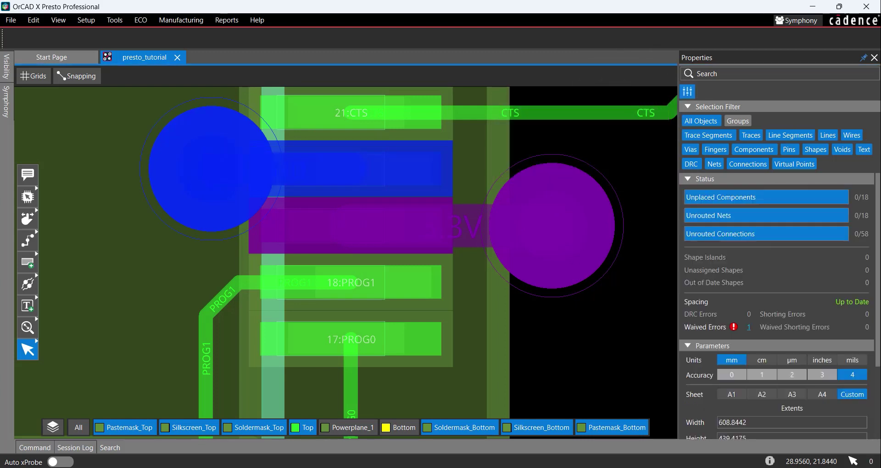